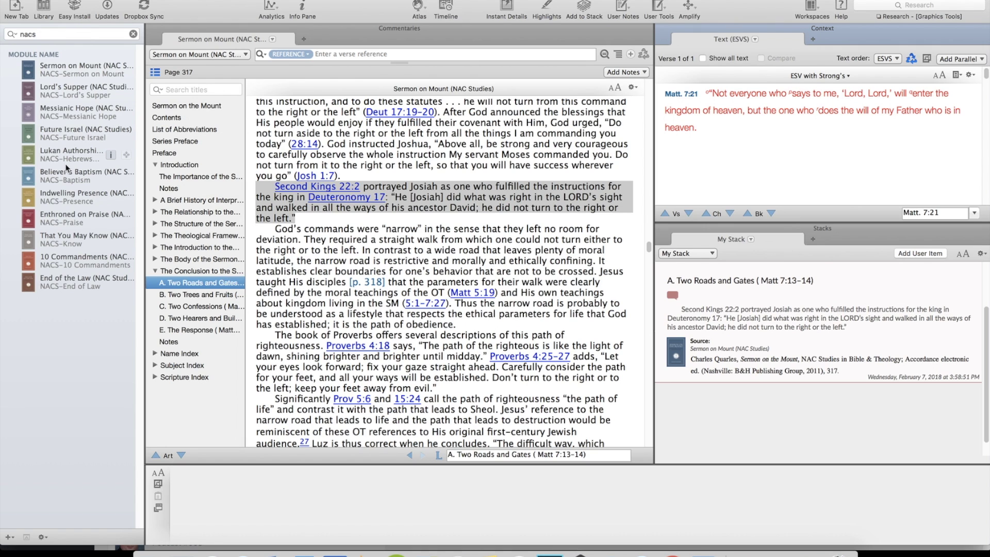
Step: Preview the ESV text of Deut. 17:19–20 from the commentary link on page 317
mouse_move(326, 194)
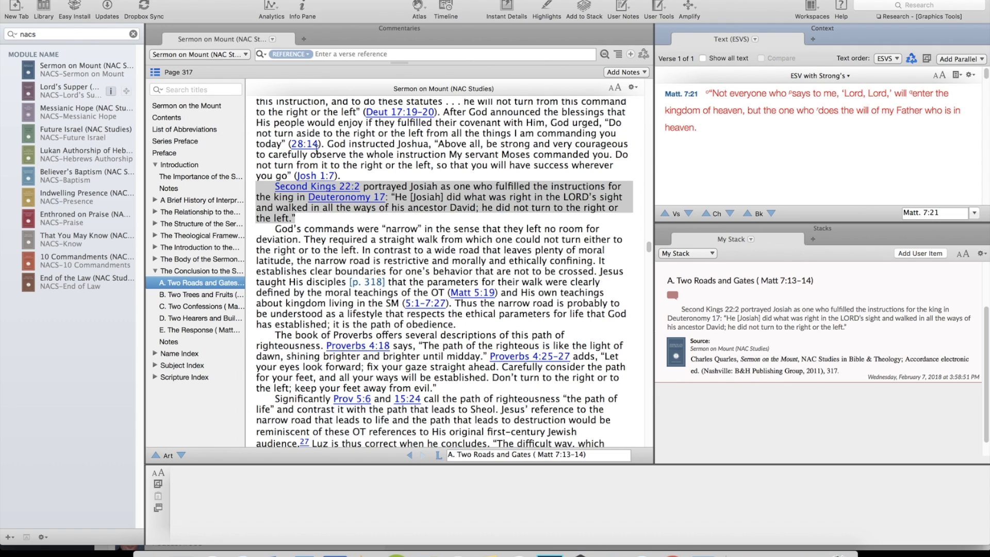
mouse_move(387, 115)
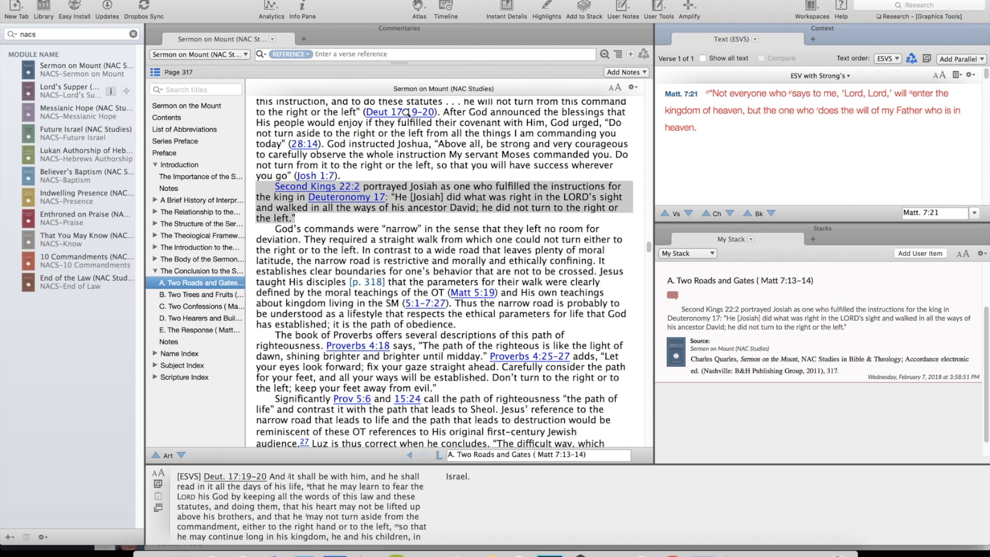
Step: Load Matthew 5:19 from the commentary into the ESV context pane
mouse_move(304, 143)
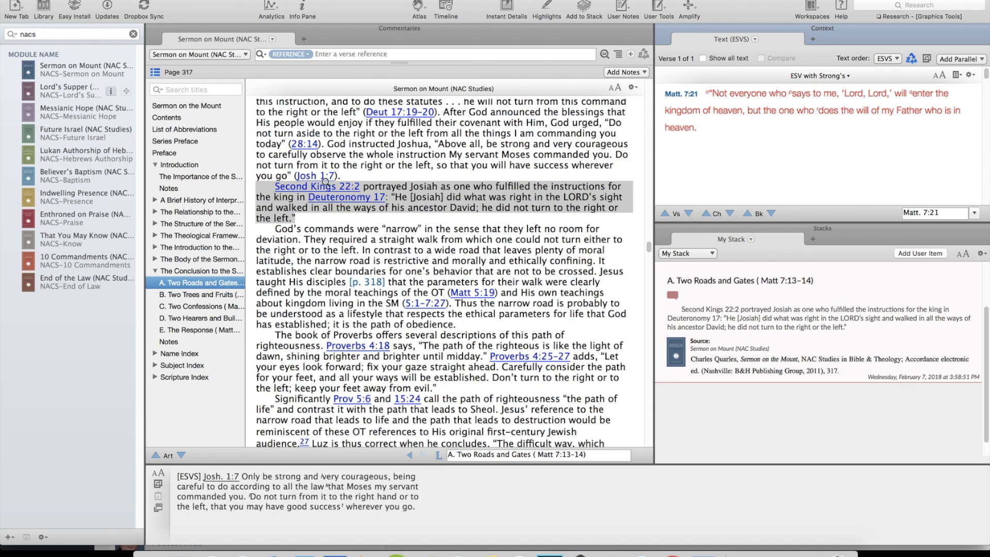
mouse_move(462, 290)
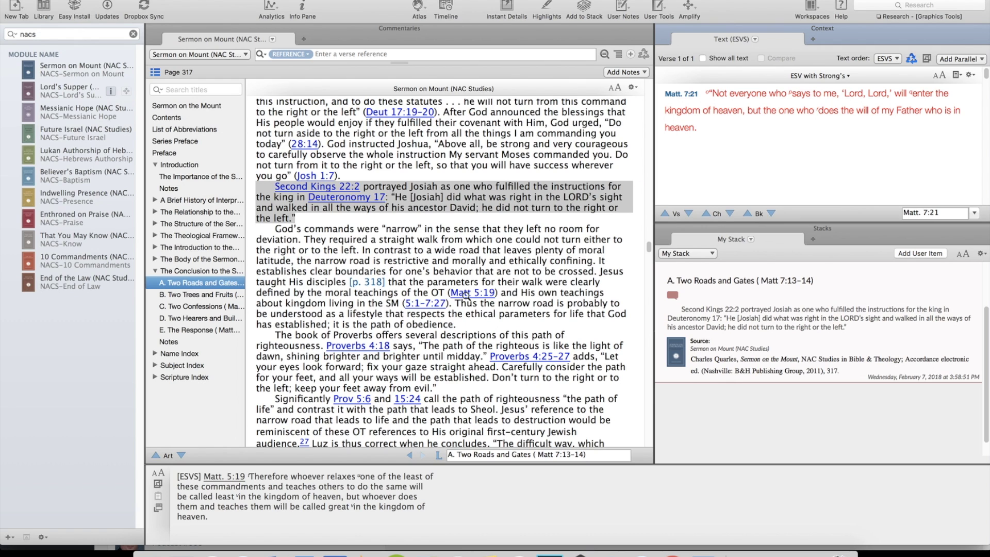
click(468, 294)
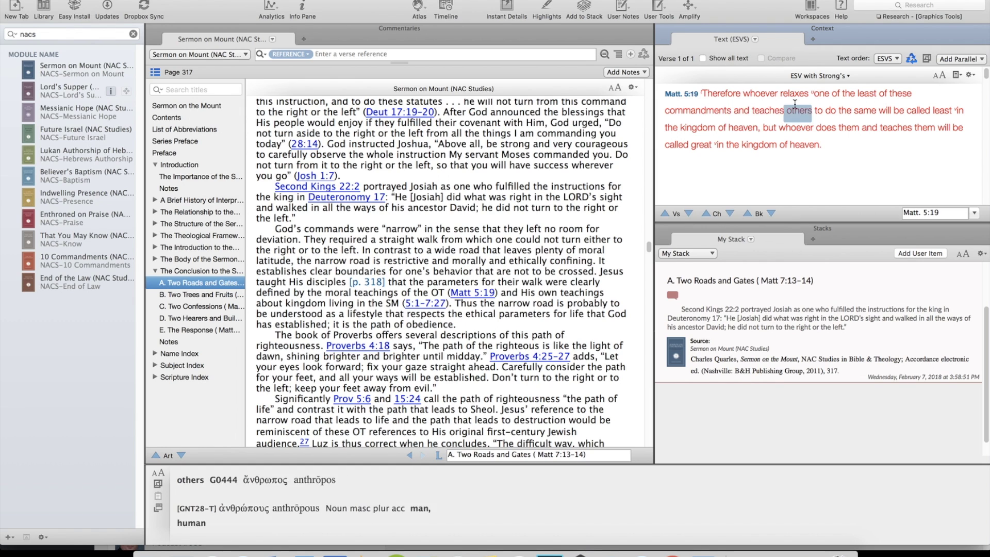
Step: View Strong's details for the verse's words, then select Lukan Authorship of Hebrews in the Library
mouse_move(798, 99)
mouse_move(468, 295)
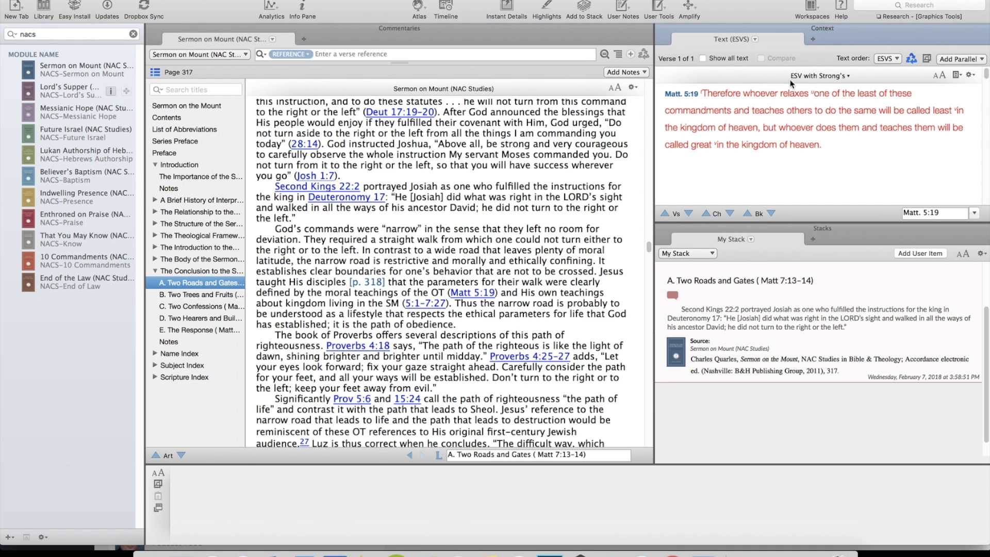
mouse_move(740, 97)
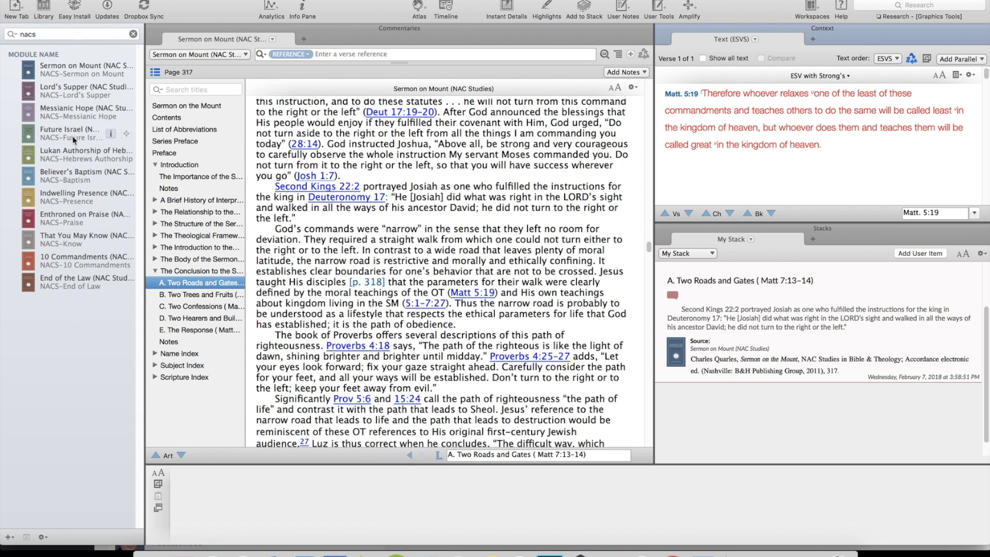
click(72, 154)
Step: Open Lukan Authorship of Hebrews in a new tab and scroll to page 2 of its Introduction
double_click(72, 152)
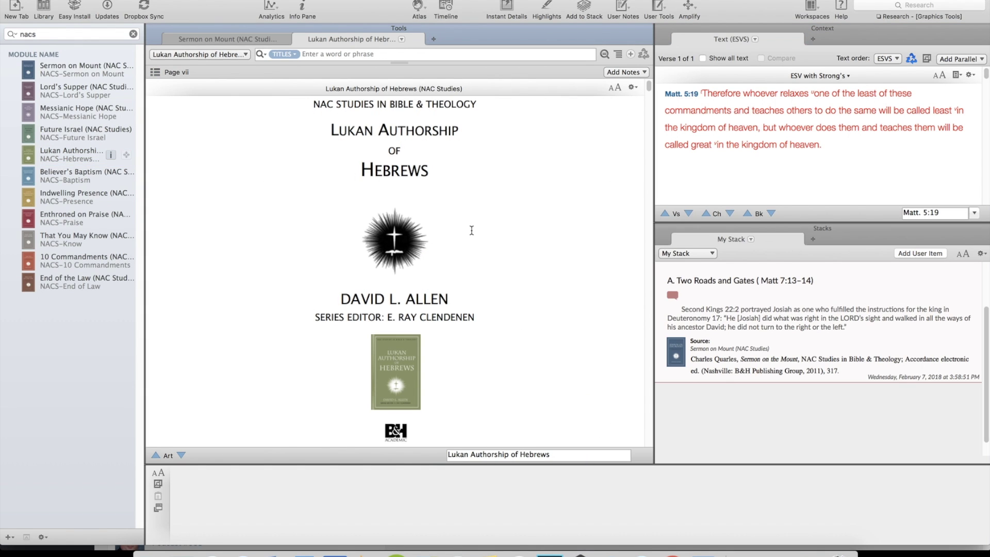
scroll(471, 230, down, 15)
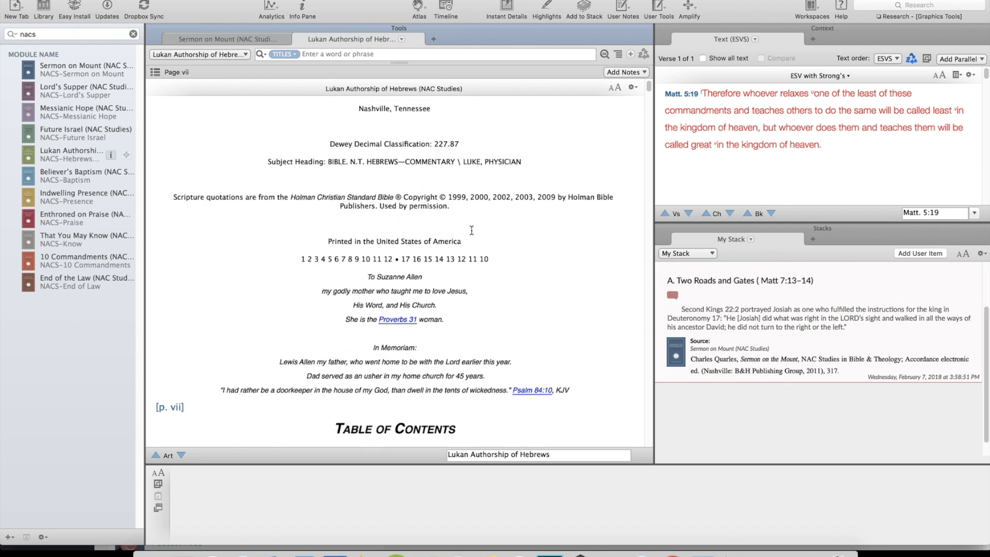
scroll(471, 231, down, 10)
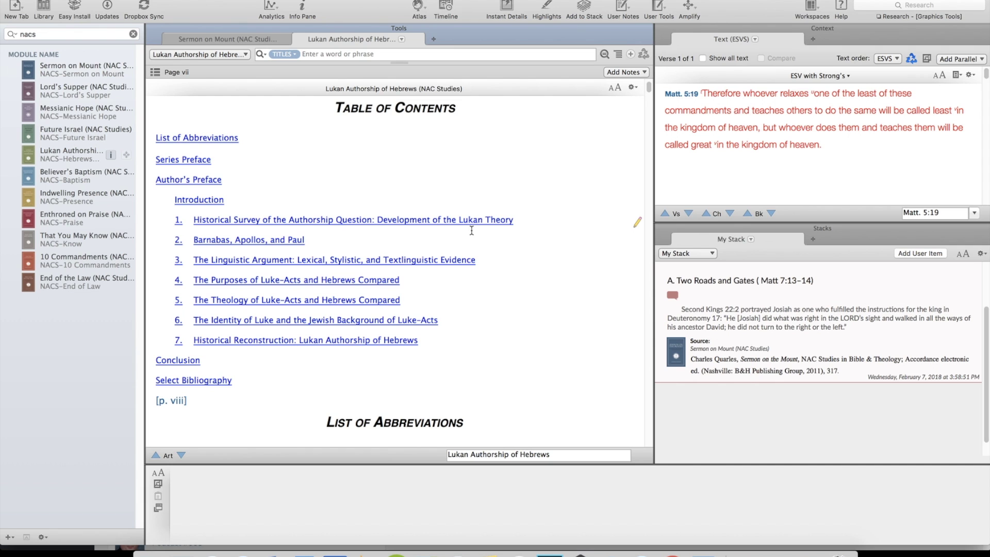
scroll(471, 230, down, 15)
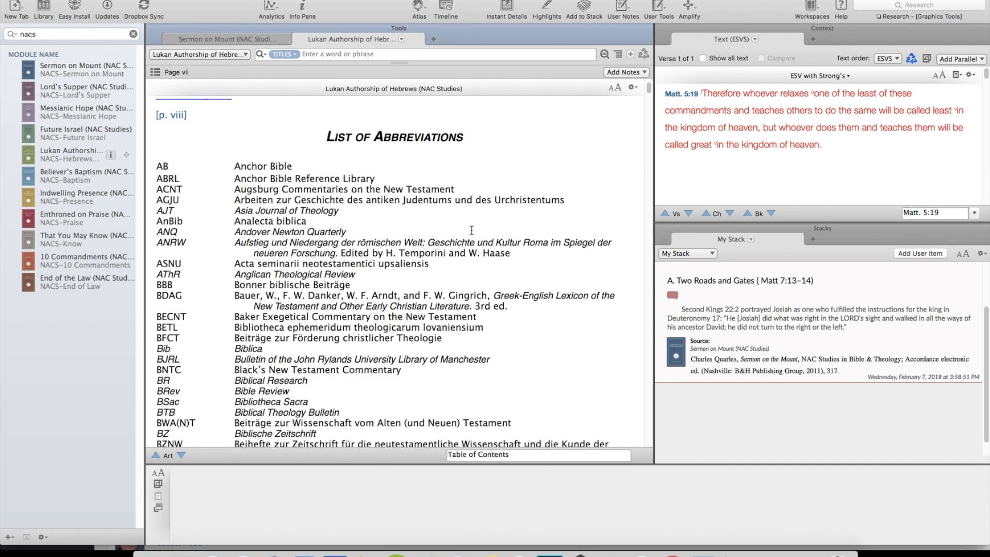
scroll(471, 230, down, 15)
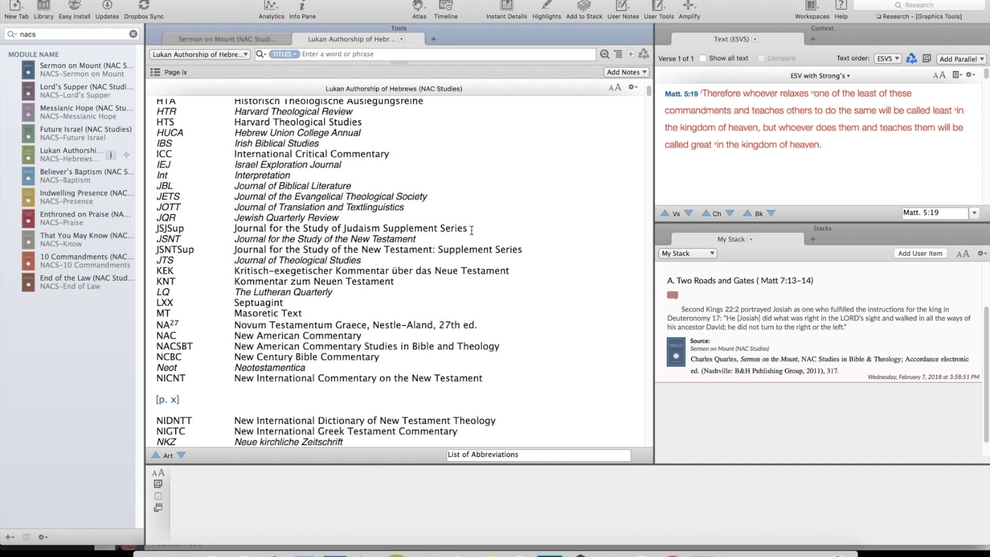
scroll(471, 230, down, 15)
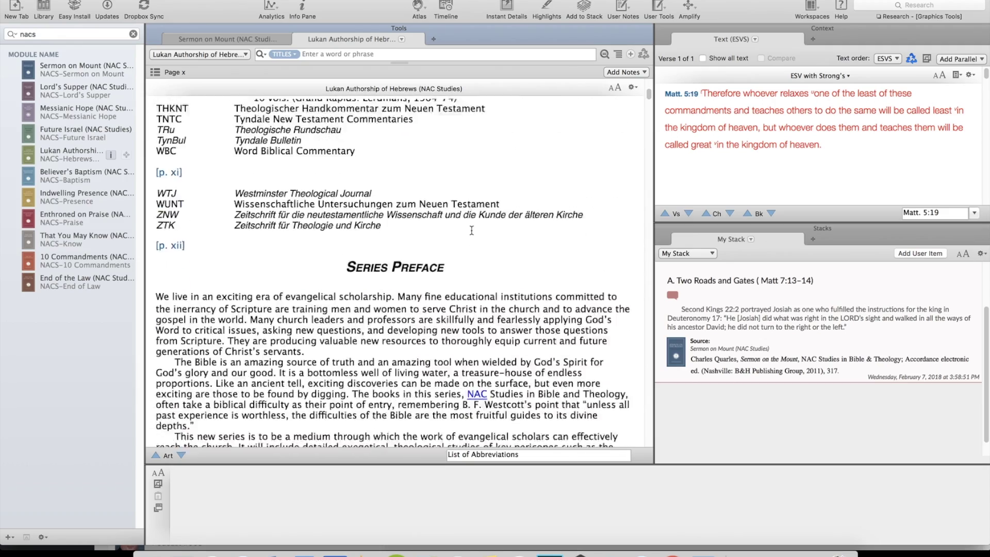
scroll(471, 230, down, 15)
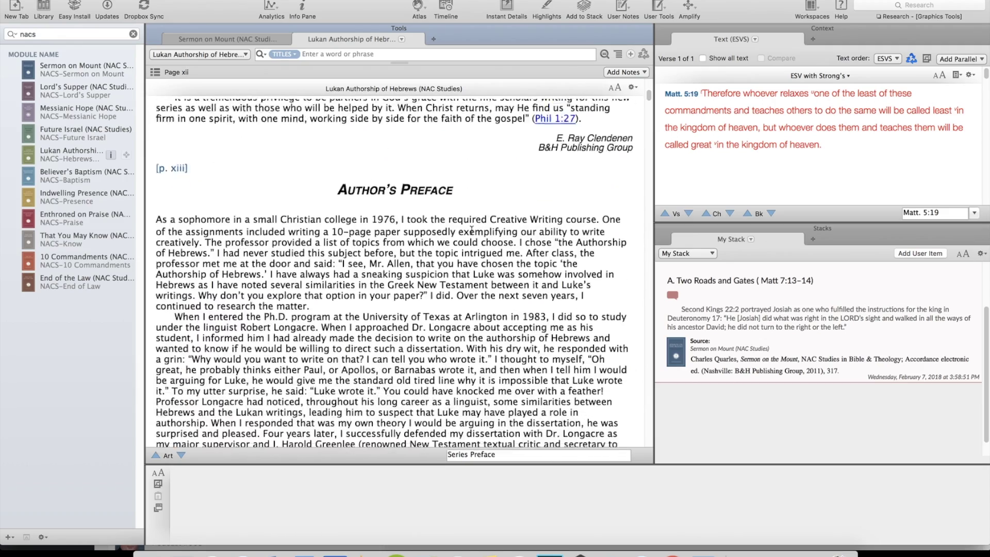
scroll(471, 230, down, 15)
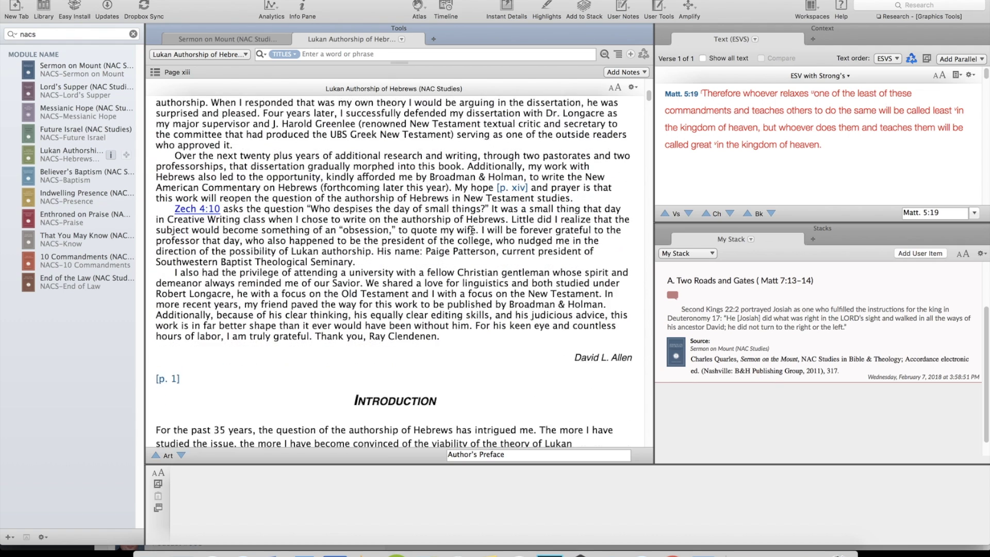
scroll(471, 230, down, 5)
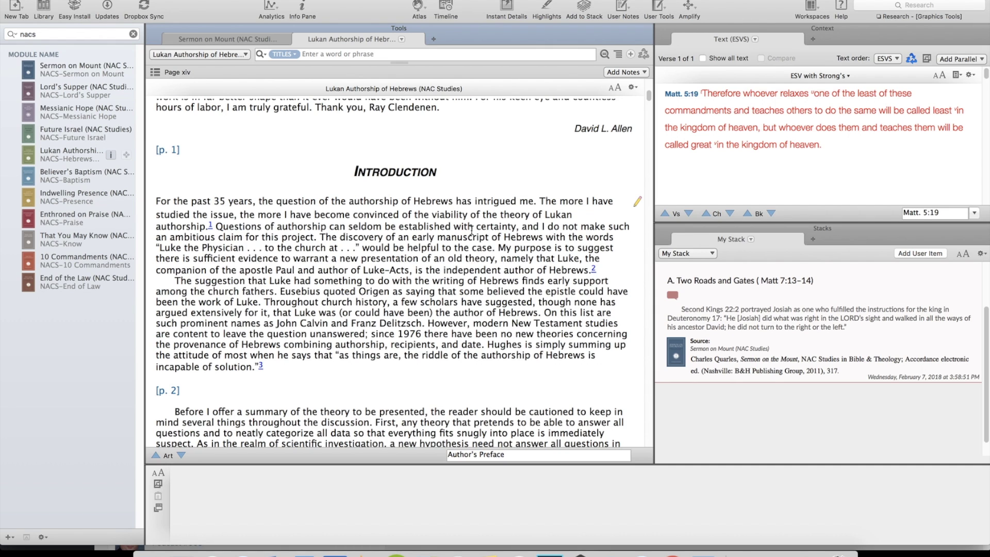
scroll(472, 230, down, 9)
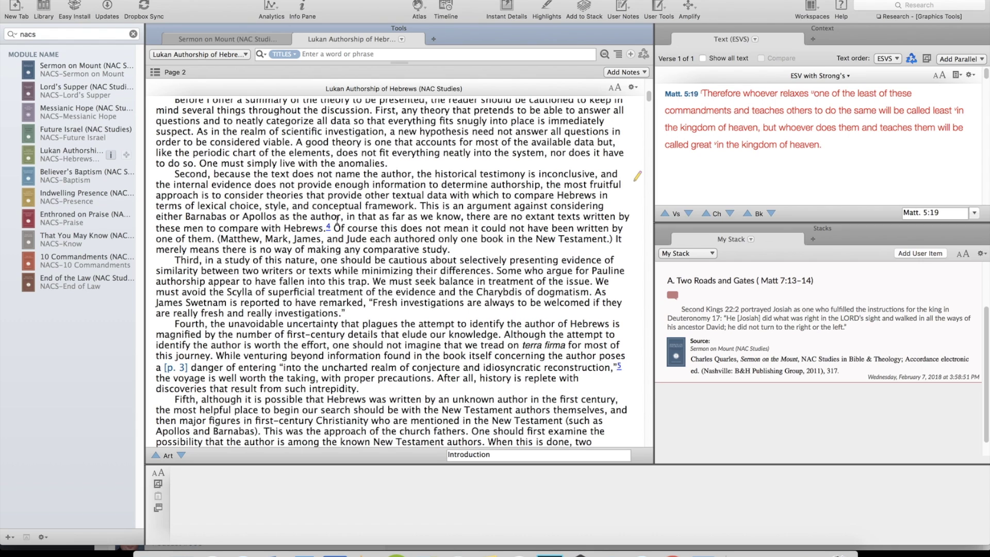
mouse_move(327, 226)
mouse_move(702, 133)
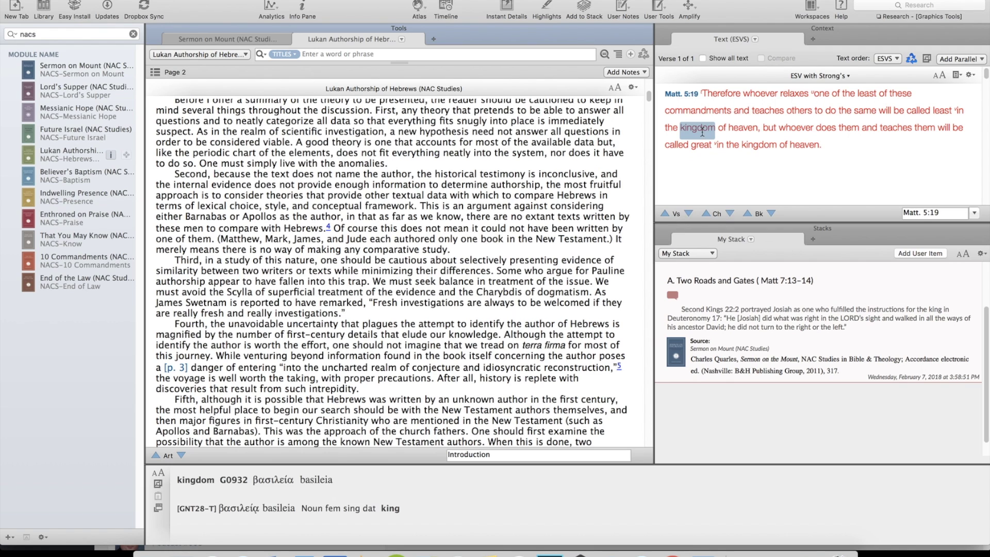
click(328, 228)
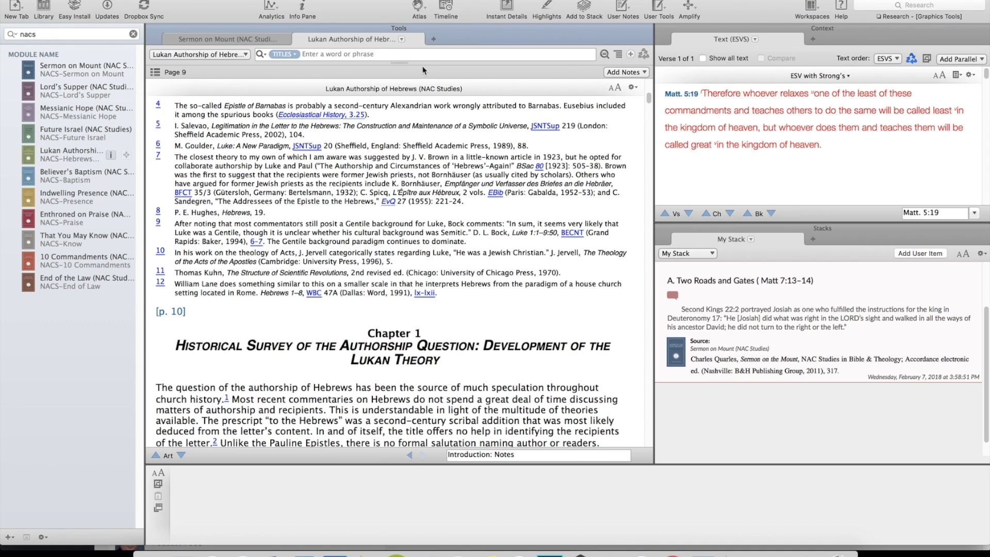
click(410, 456)
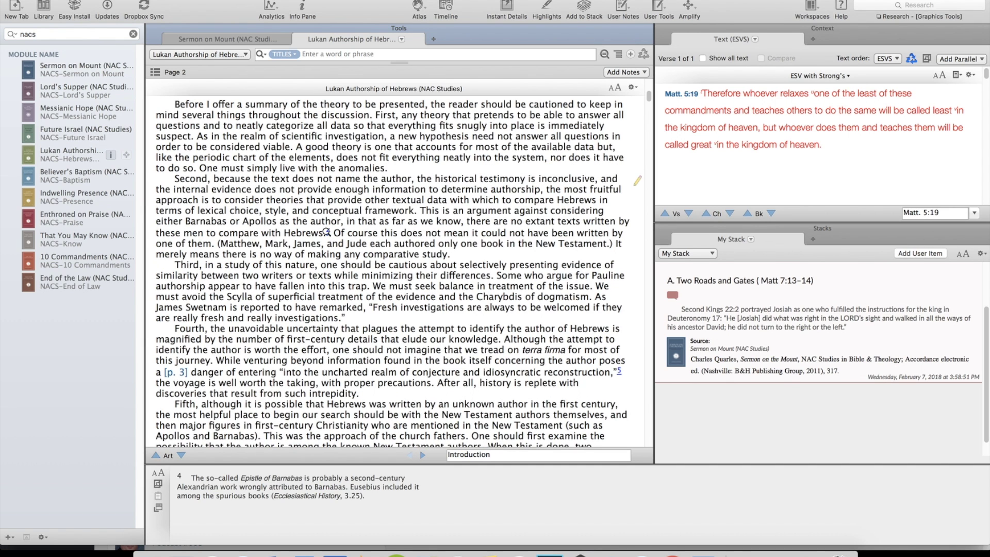
click(423, 456)
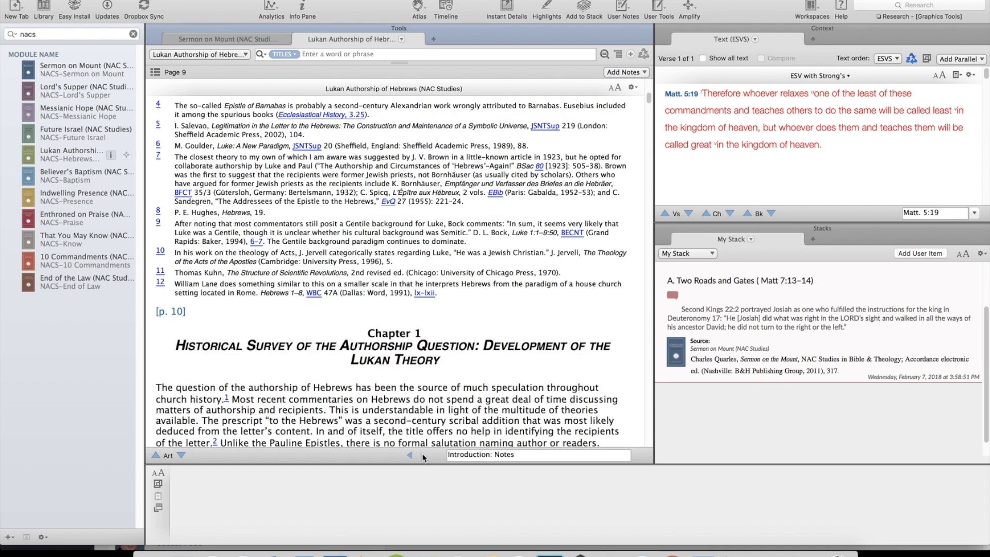
click(408, 455)
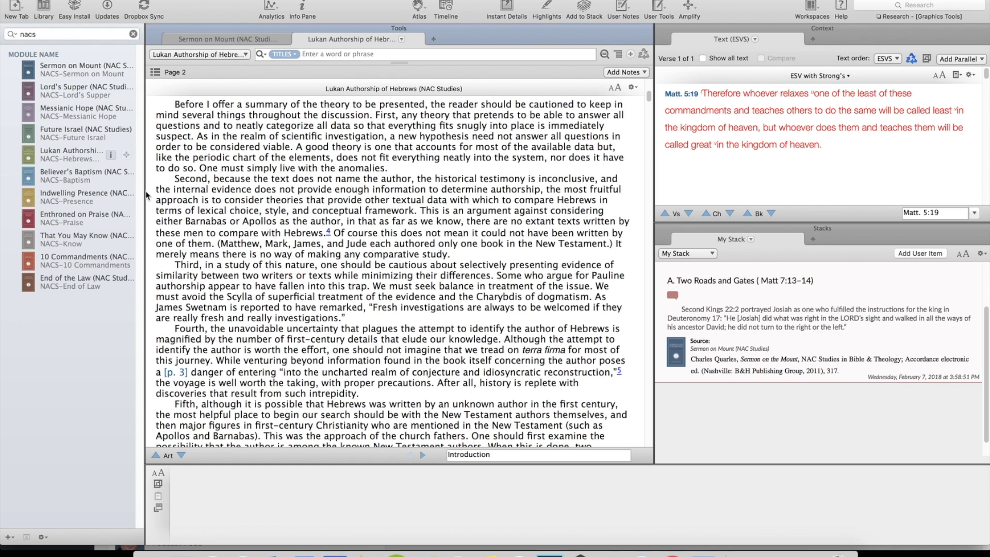
mouse_move(175, 179)
mouse_down()
mouse_move(299, 226)
mouse_move(515, 265)
mouse_move(486, 258)
mouse_up()
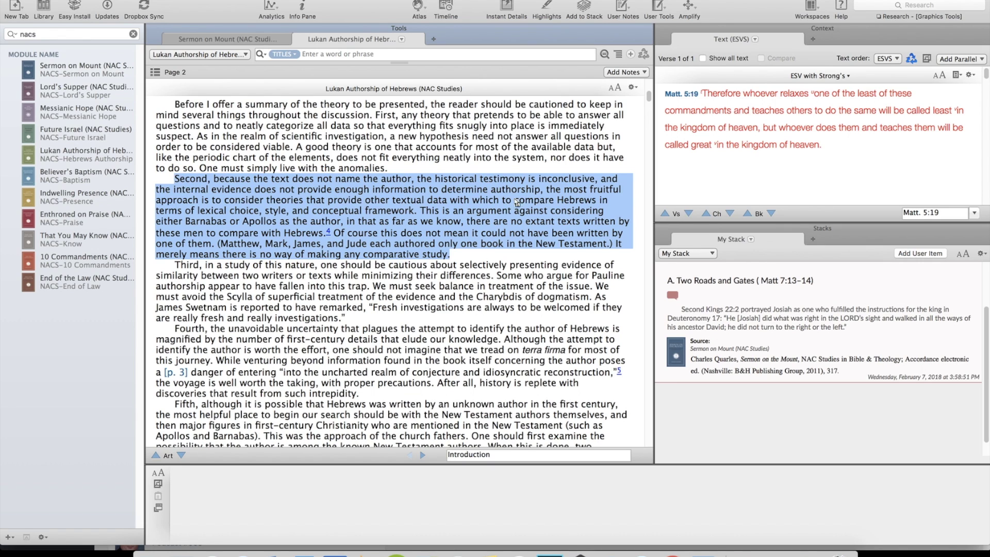
Step: Attach the user note 'This is a note about what is written here.' to the selected paragraph
click(636, 179)
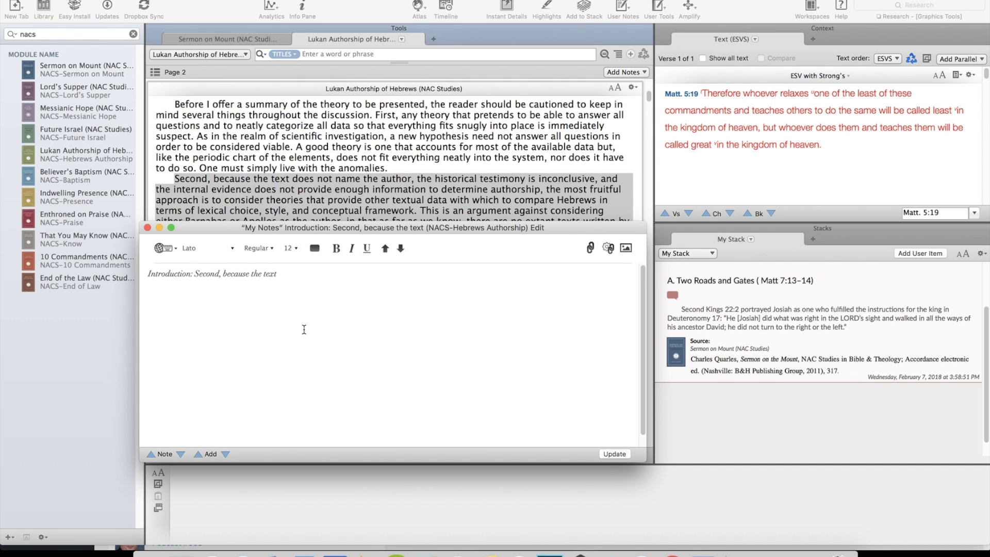
text(Ghis i)
key(BackSpace)
key(BackSpace)
key(BackSpace)
key(BackSpace)
text(This is a note ABOUT)
key(BackSpace)
key(BackSpace)
key(BackSpace)
key(BackSpace)
text(about what is w)
key(BackSpace)
key(BackSpace)
text(itten here.)
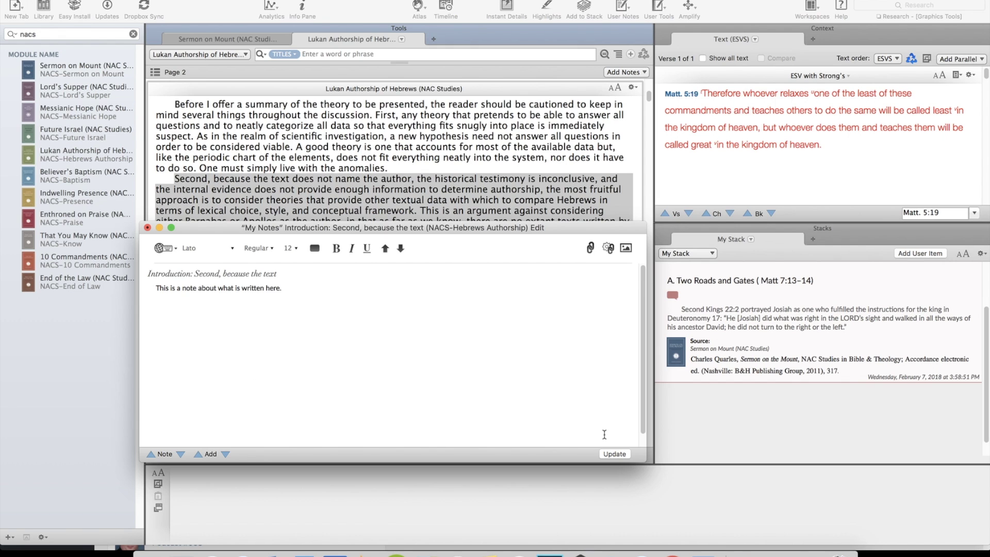
click(613, 454)
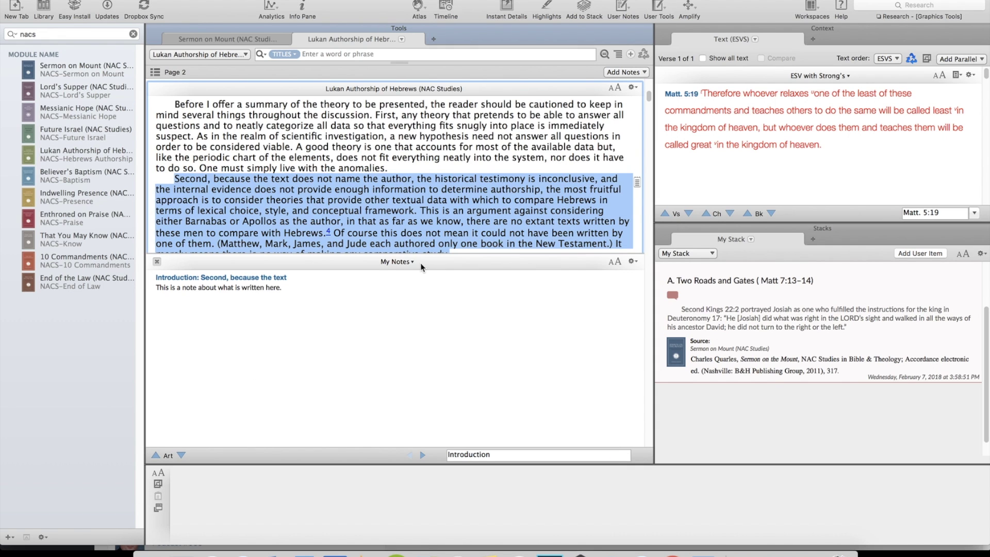
Step: Close the notes pane, reopen and close the note, then add the paragraph to My Stack
click(157, 261)
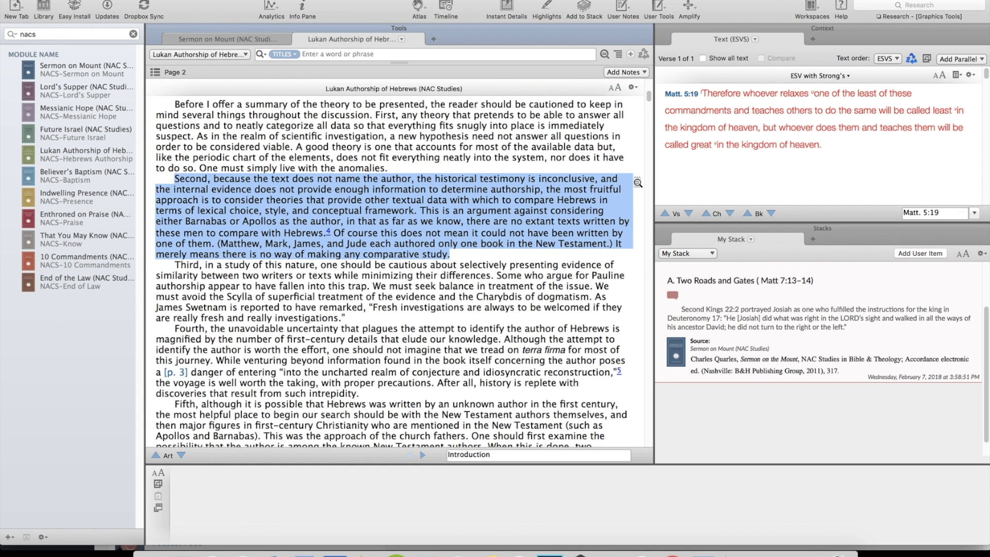
click(637, 182)
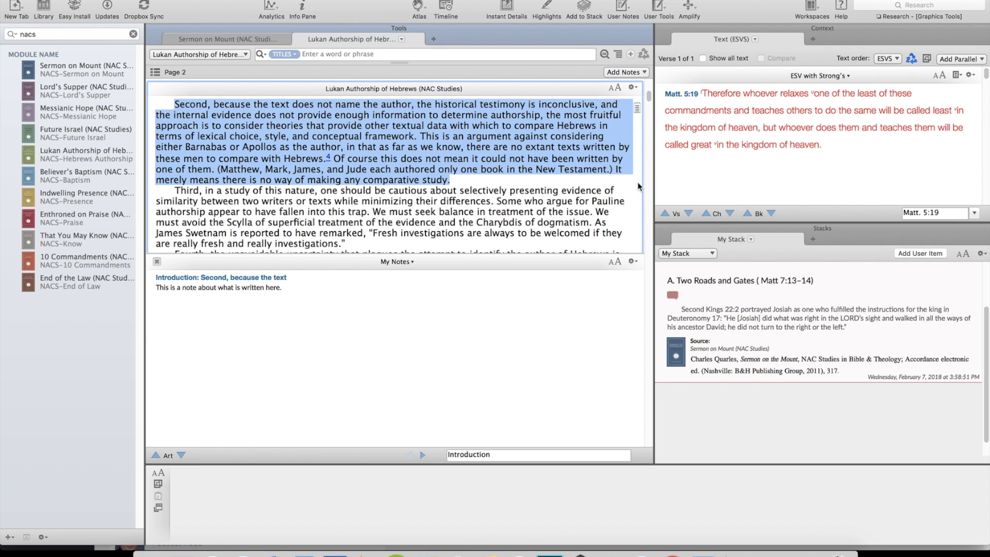
click(157, 261)
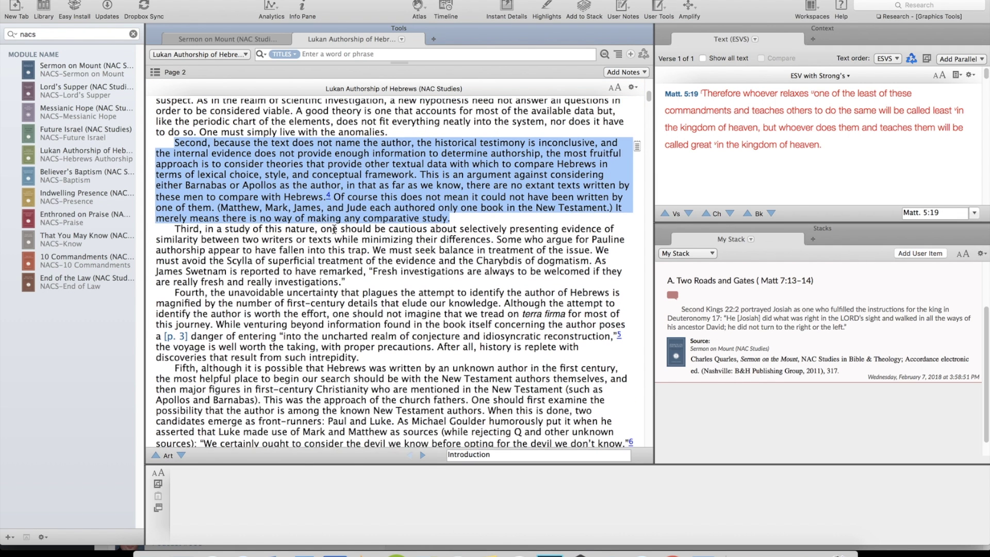
scroll(335, 230, up, 2)
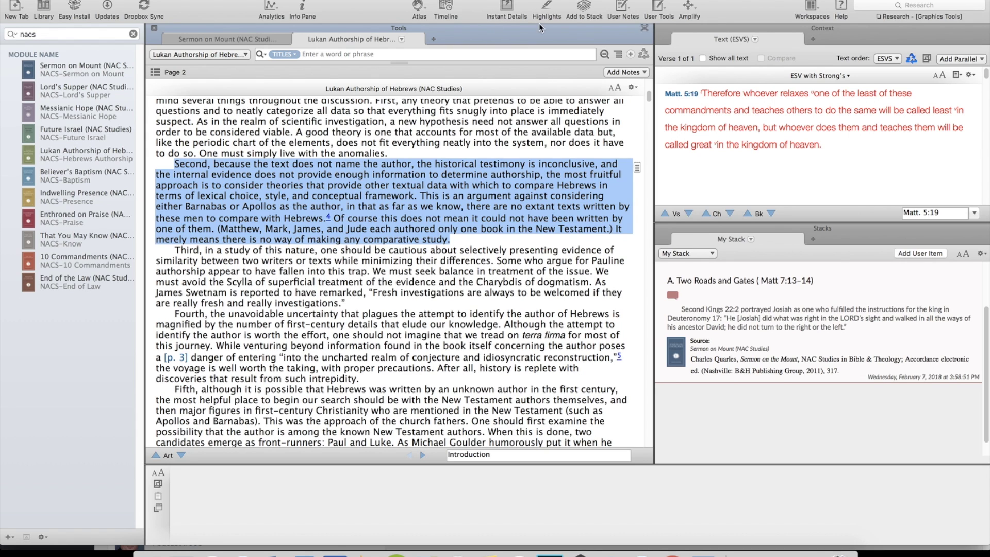
click(586, 7)
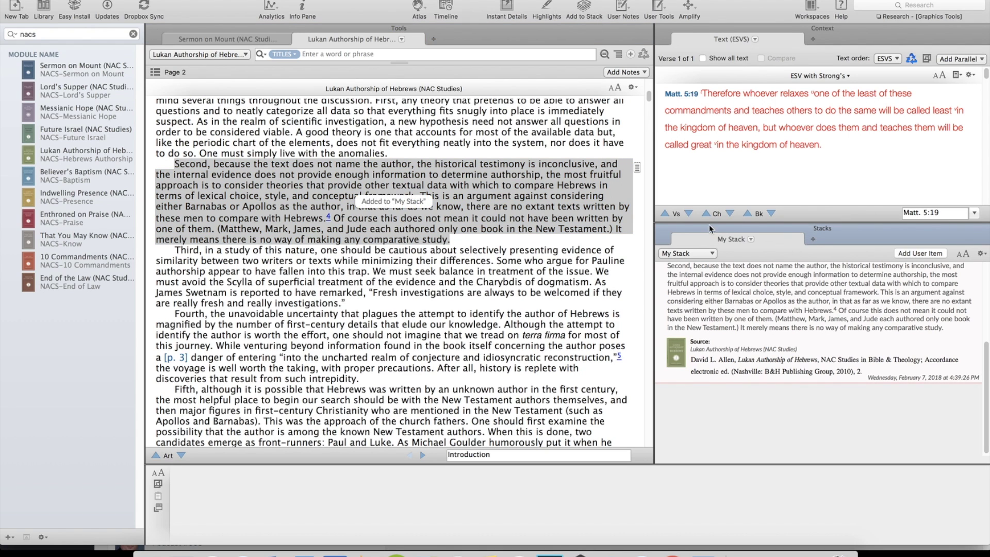
Step: Delete the Introduction and 'A. Two Roads and Gates' items from My Stack
scroll(734, 311, up, 5)
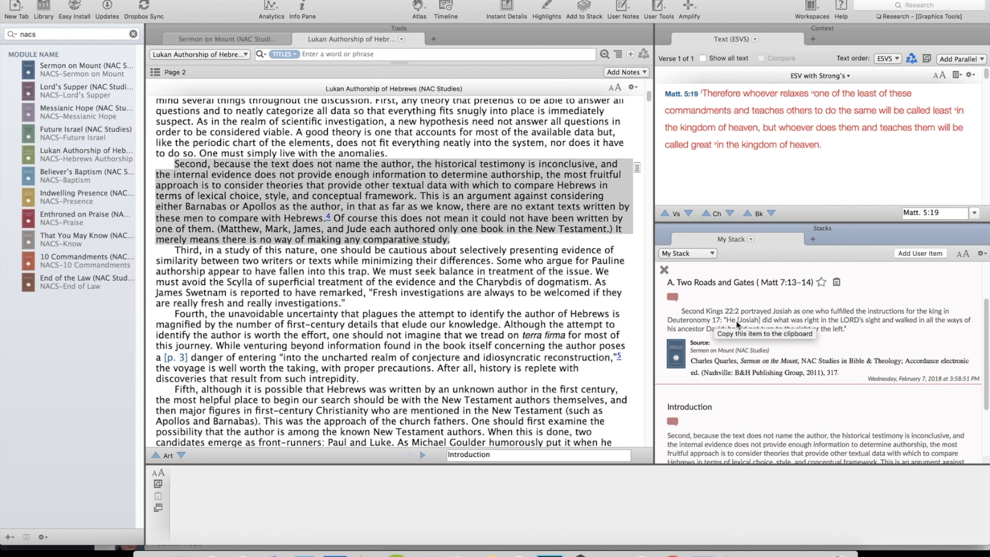
scroll(734, 363, down, 3)
scroll(734, 362, down, 3)
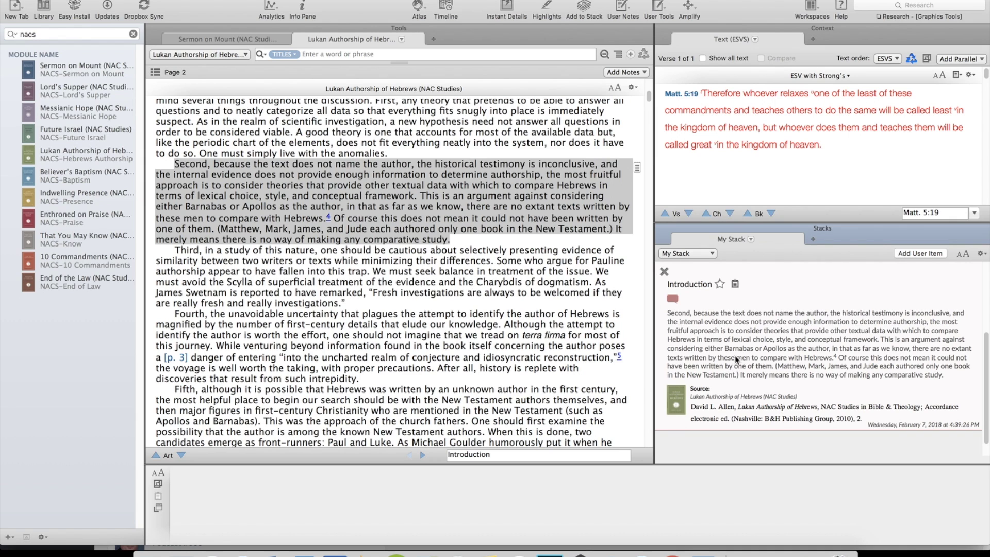
click(663, 271)
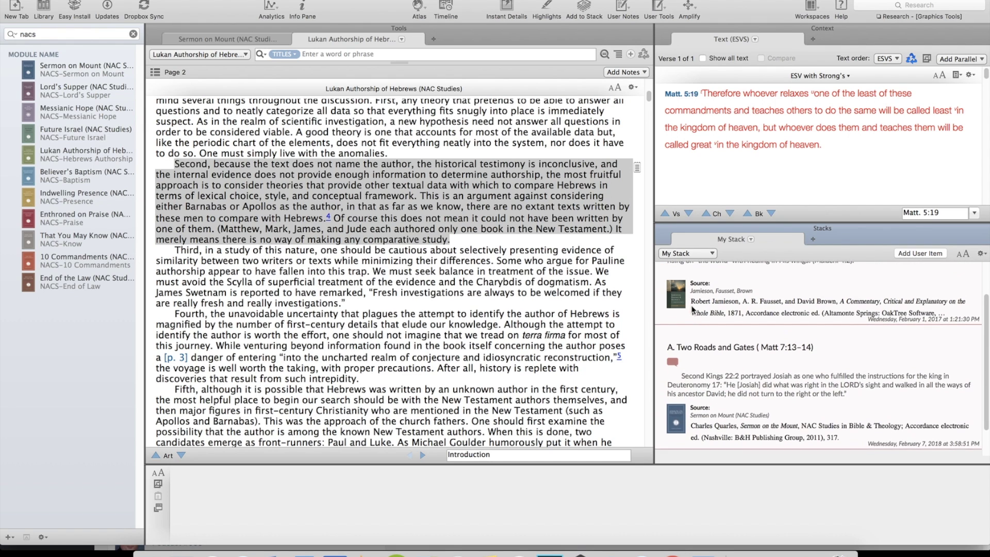
click(664, 335)
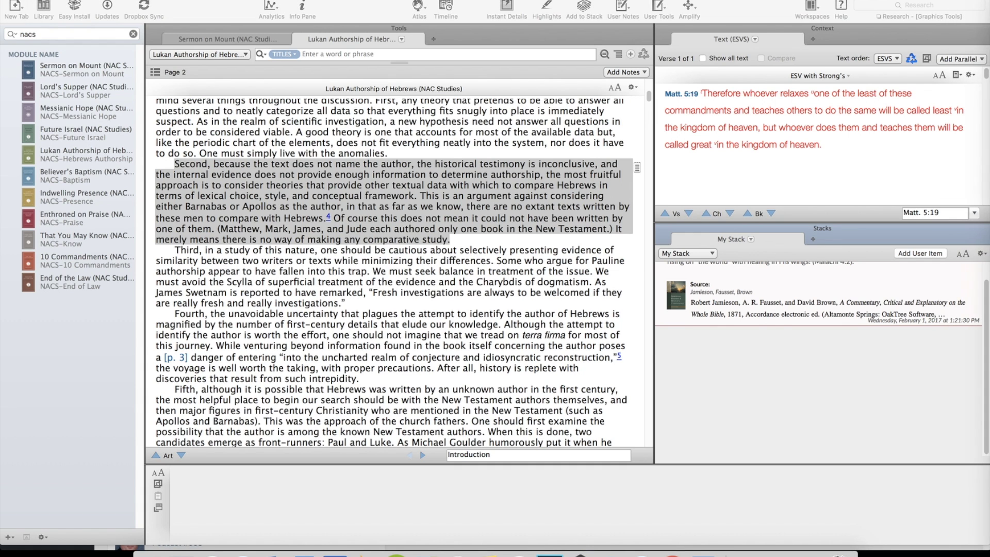
mouse_move(981, 130)
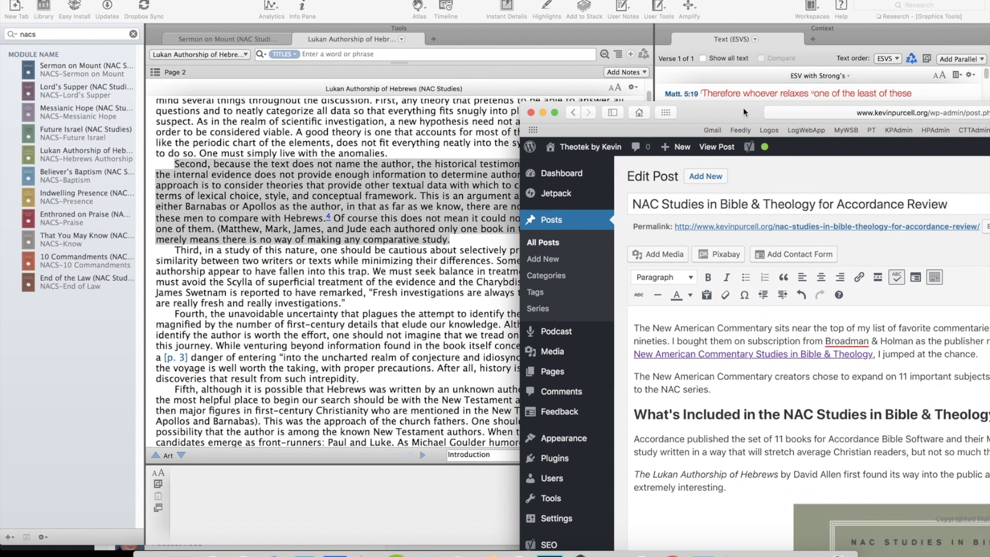
Step: Make the browser full screen and open the Accordance homepage in a new tab
key(ctrl+super+f)
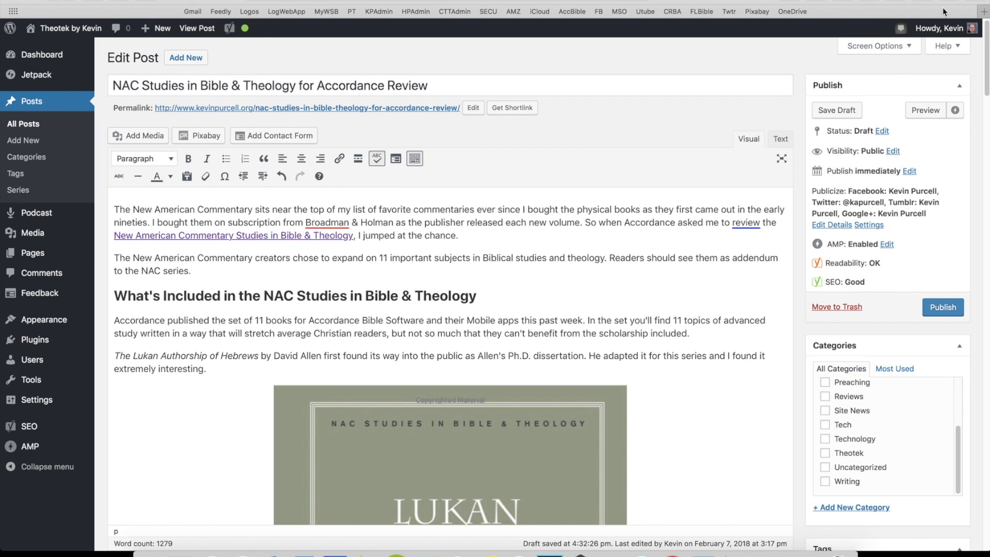
click(984, 11)
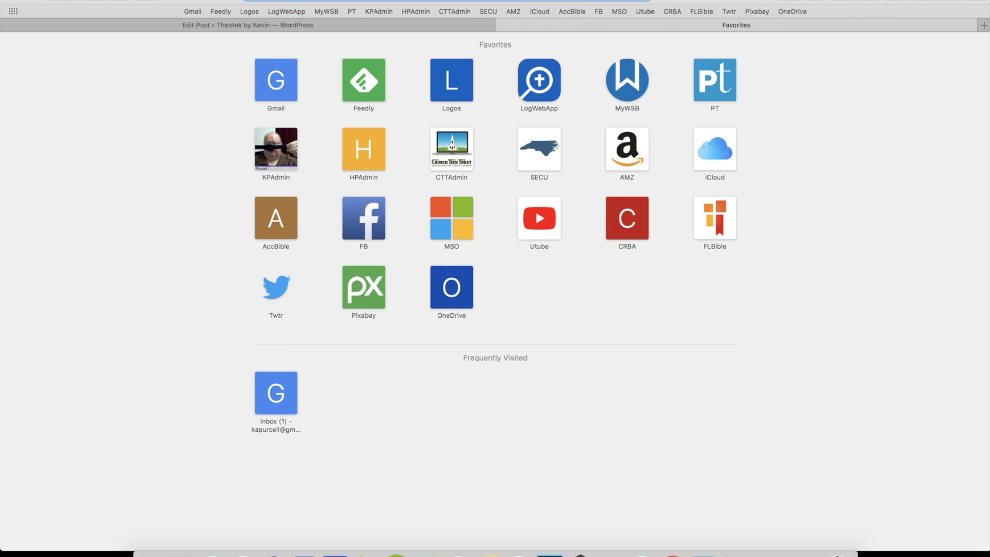
text(acc)
key(Return)
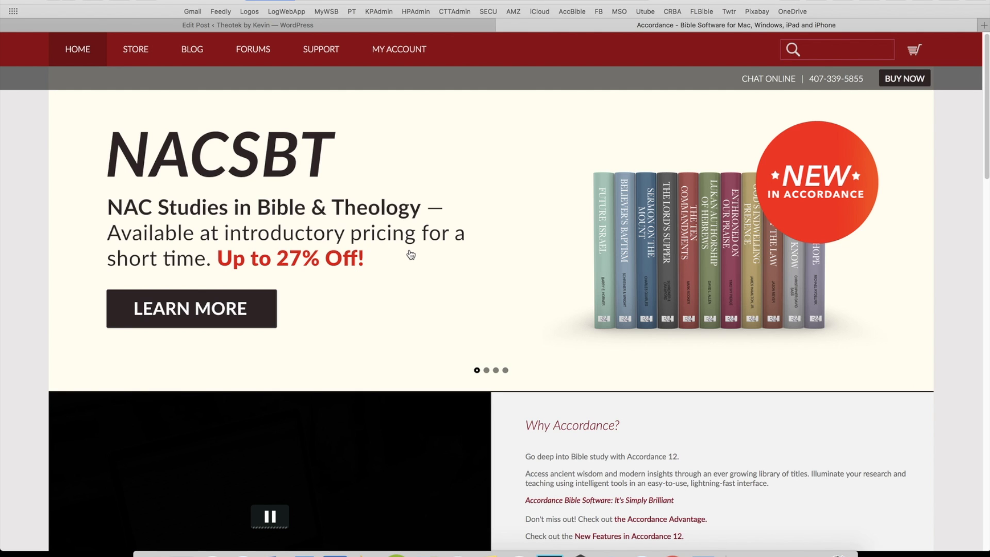
Step: Open the NAC Studies announcement post and highlight the $159 bundle sale price
click(411, 254)
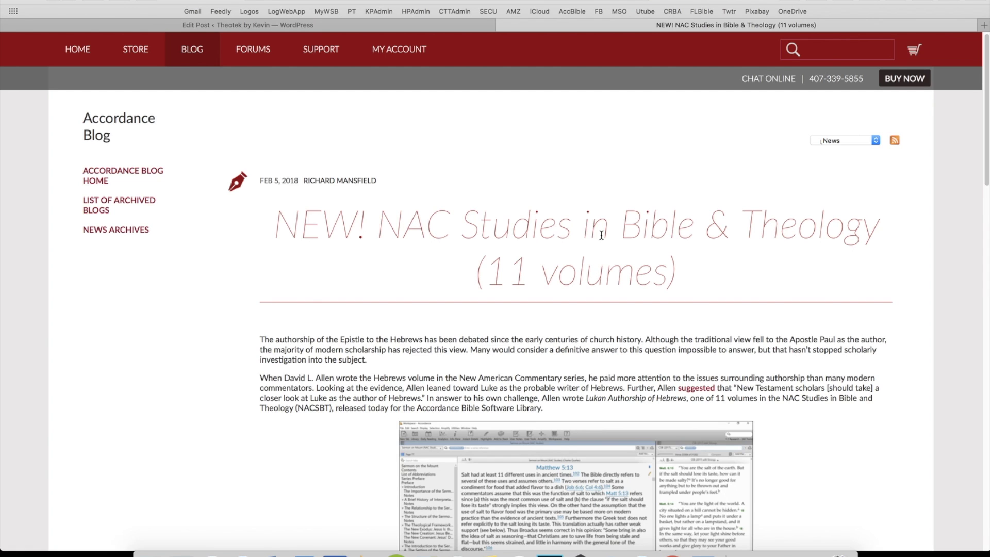
scroll(629, 346, down, 10)
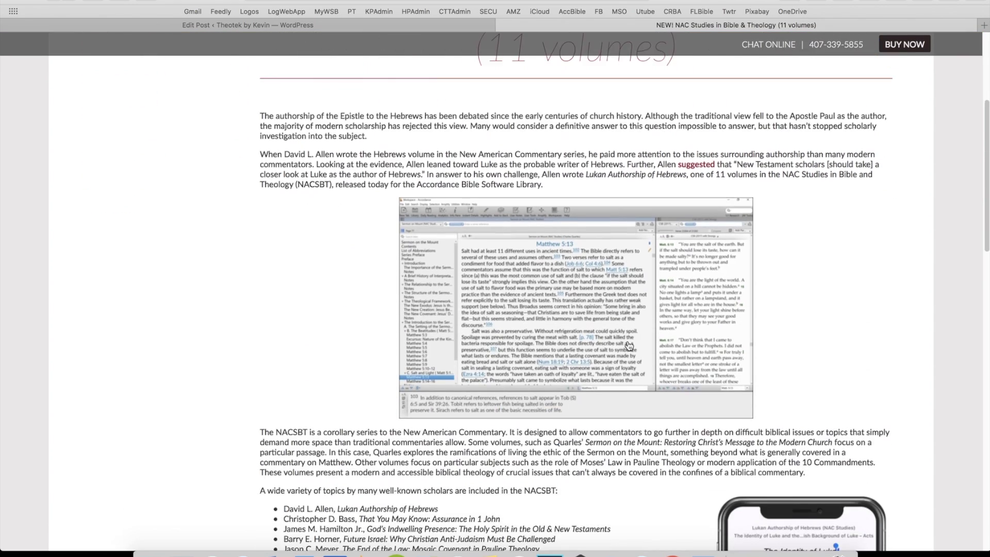
scroll(629, 346, down, 3)
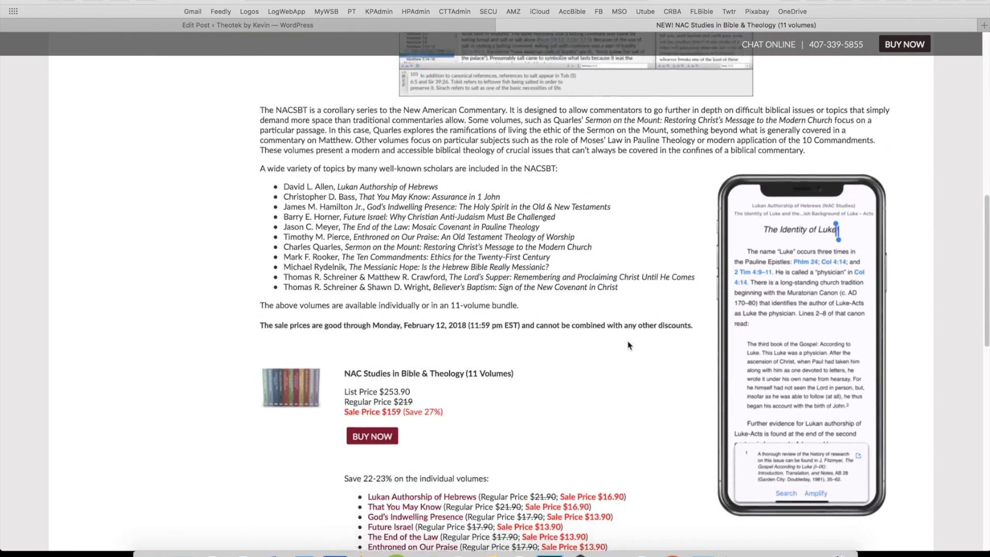
scroll(629, 346, down, 1)
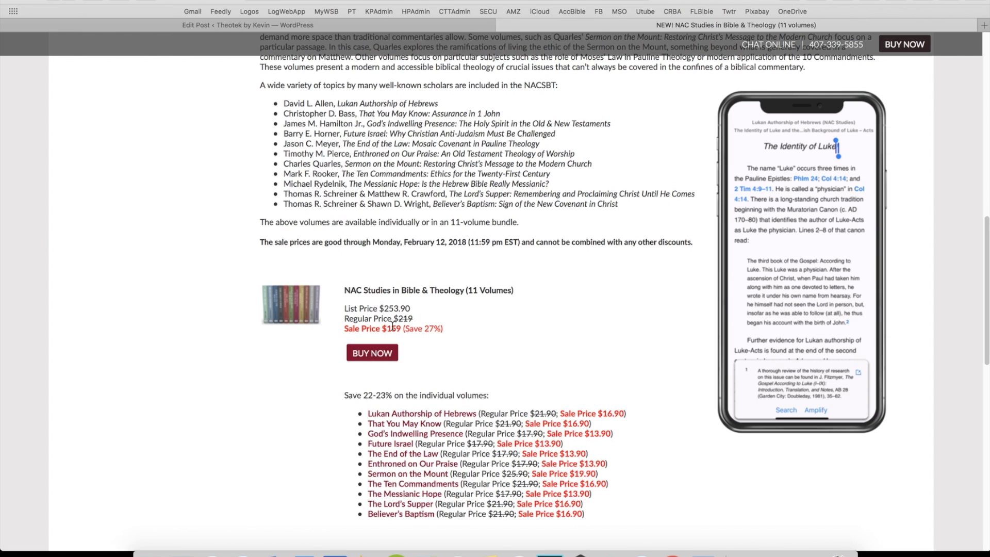
drag(385, 328, 408, 330)
Step: Highlight the individual volume sale prices, including Future Israel, then open the bundle's store page
scroll(487, 356, down, 3)
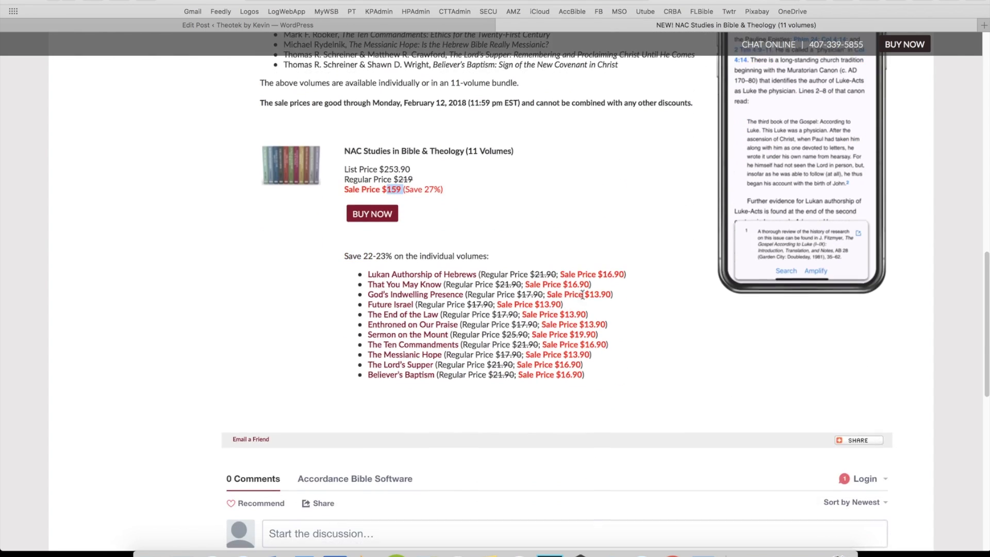
drag(603, 273, 629, 276)
drag(539, 304, 567, 304)
click(374, 215)
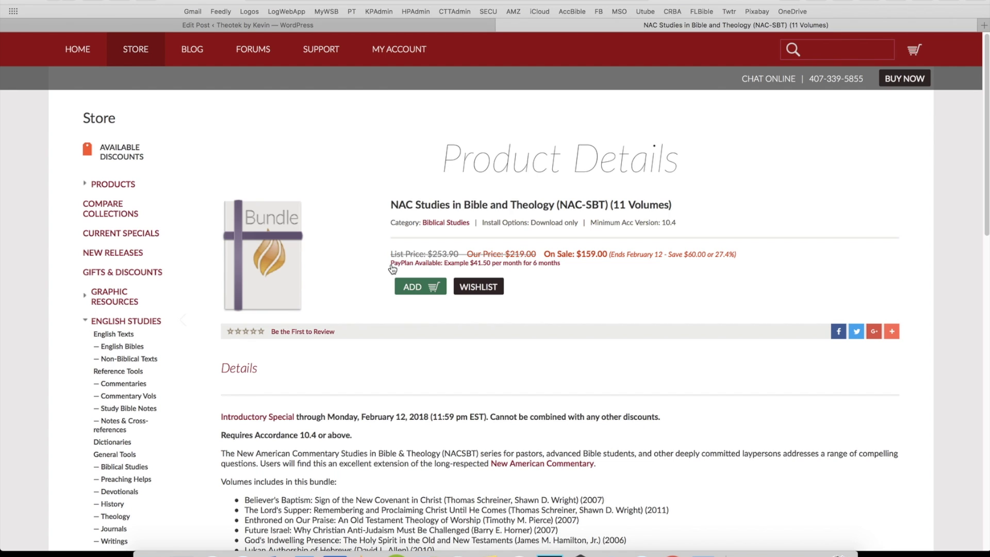
Step: Review the PayPlan payment terms for the NAC-SBT bundle
click(490, 263)
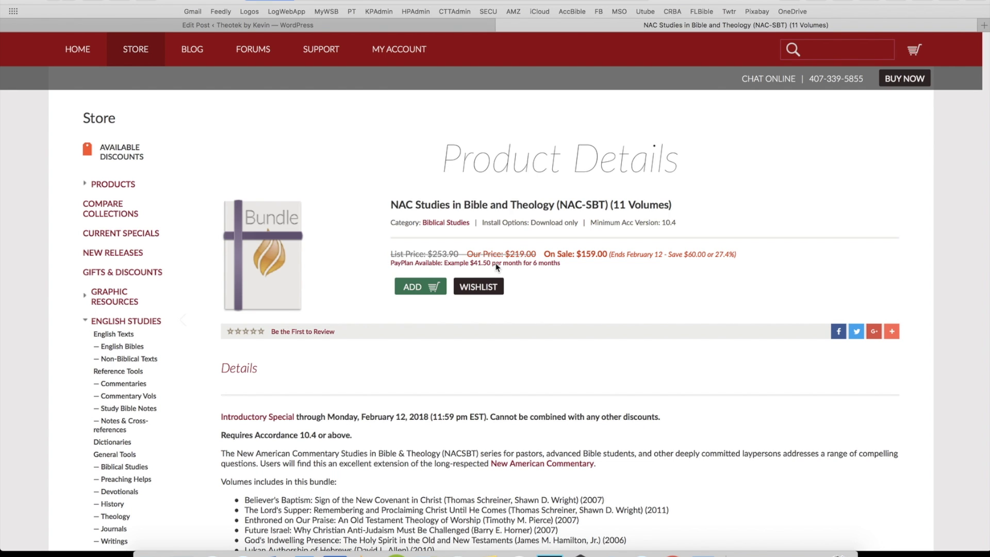
scroll(593, 409, down, 3)
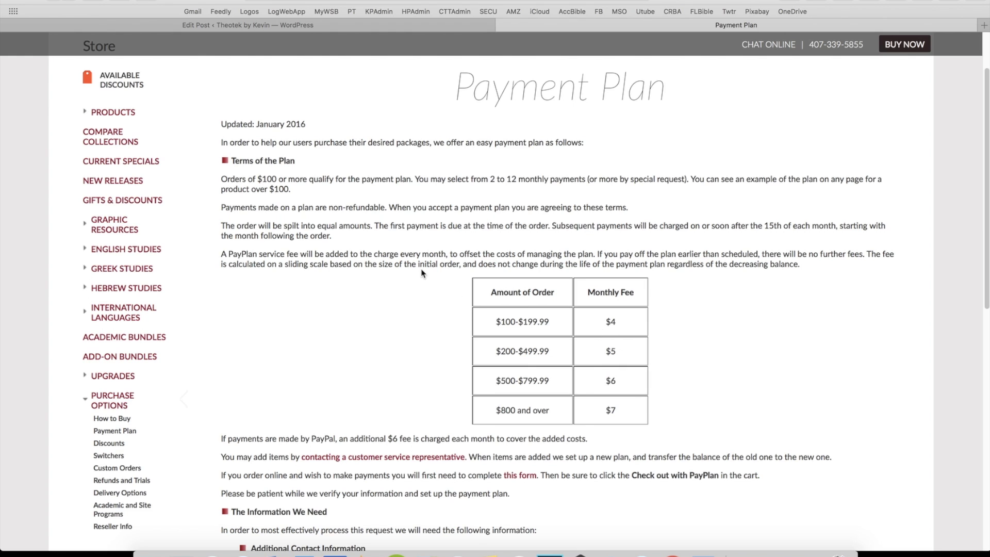
scroll(421, 273, left, 5)
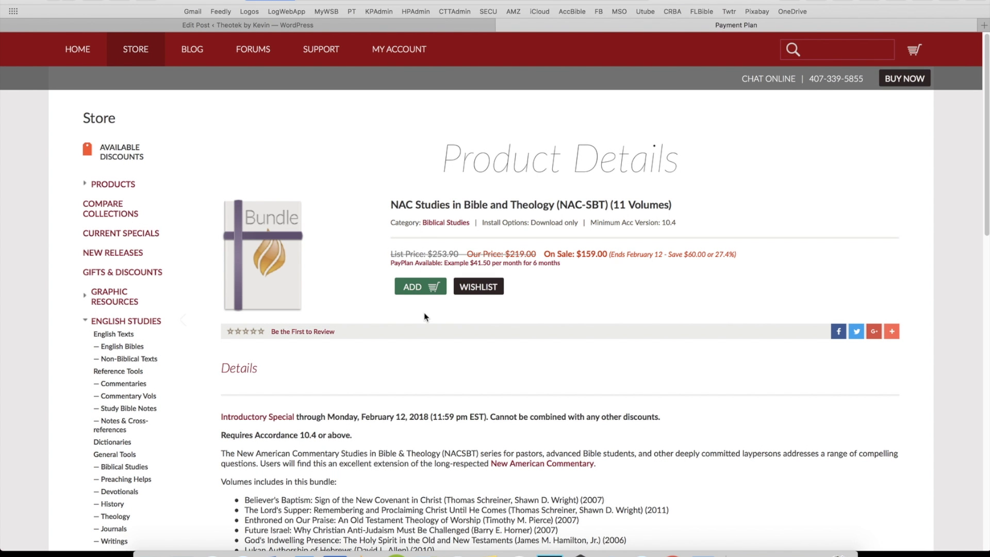
scroll(550, 373, down, 5)
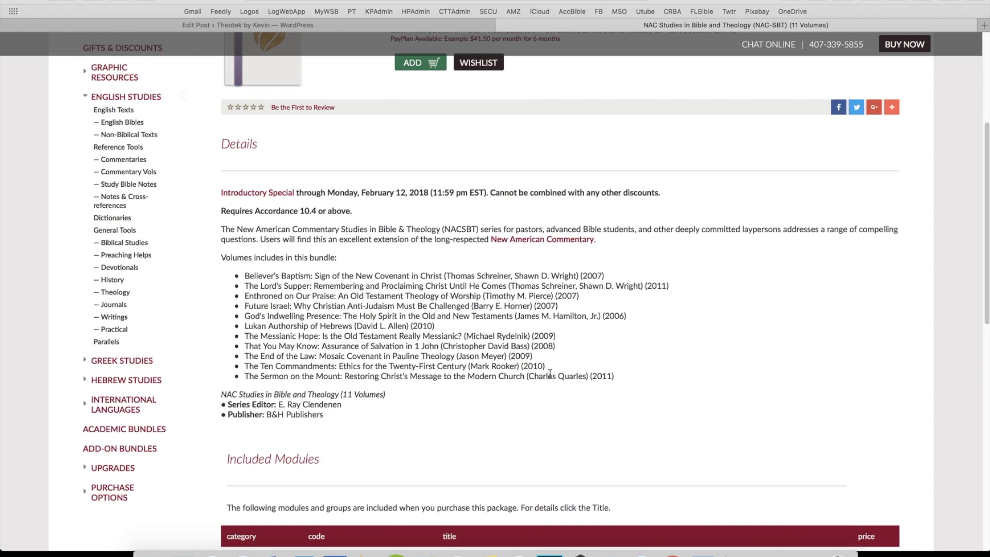
scroll(550, 374, down, 7)
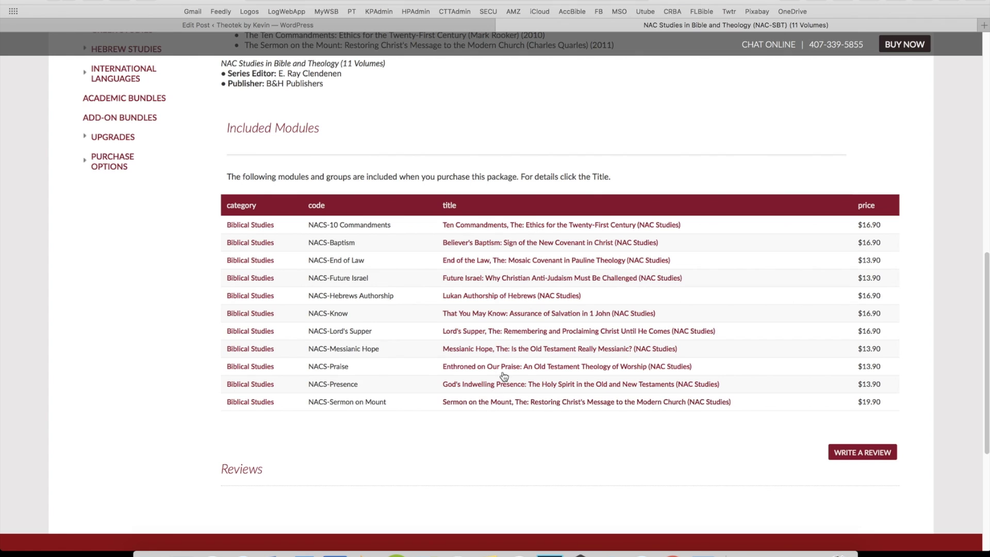
scroll(467, 266, up, 15)
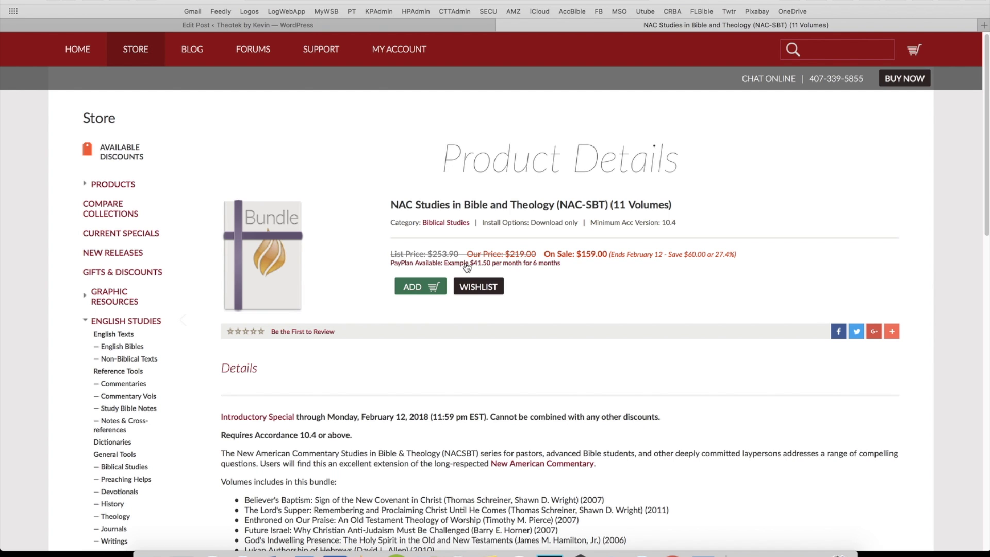
scroll(466, 267, down, 5)
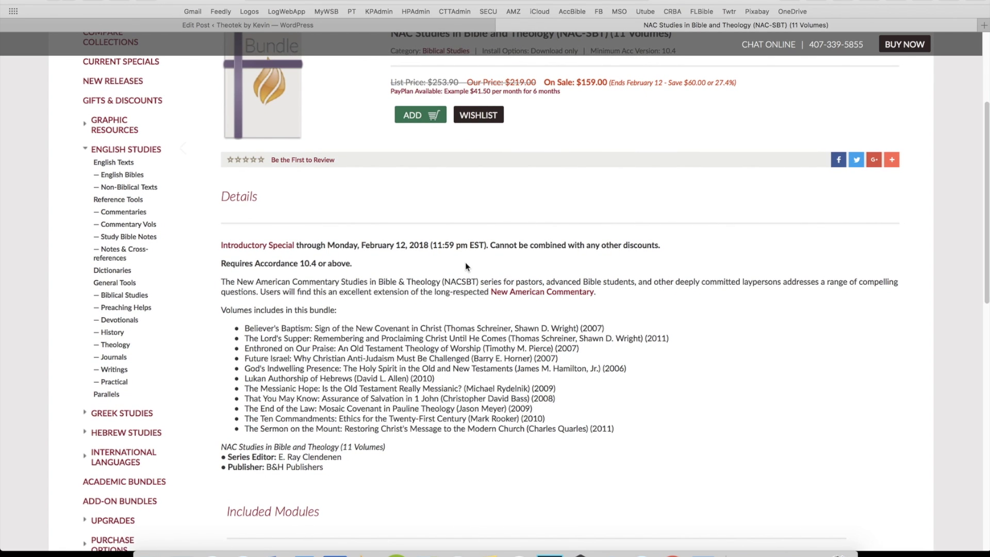
scroll(536, 221, up, 5)
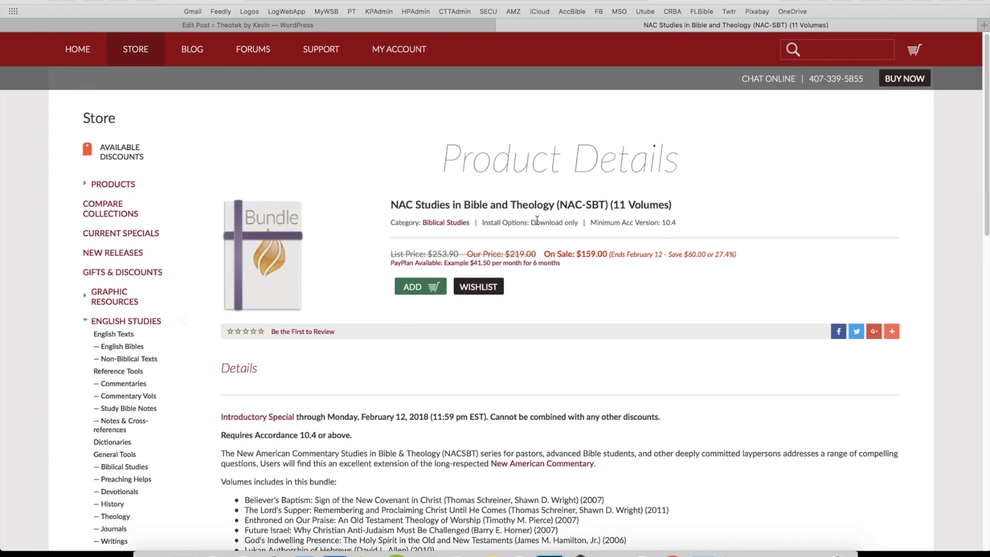